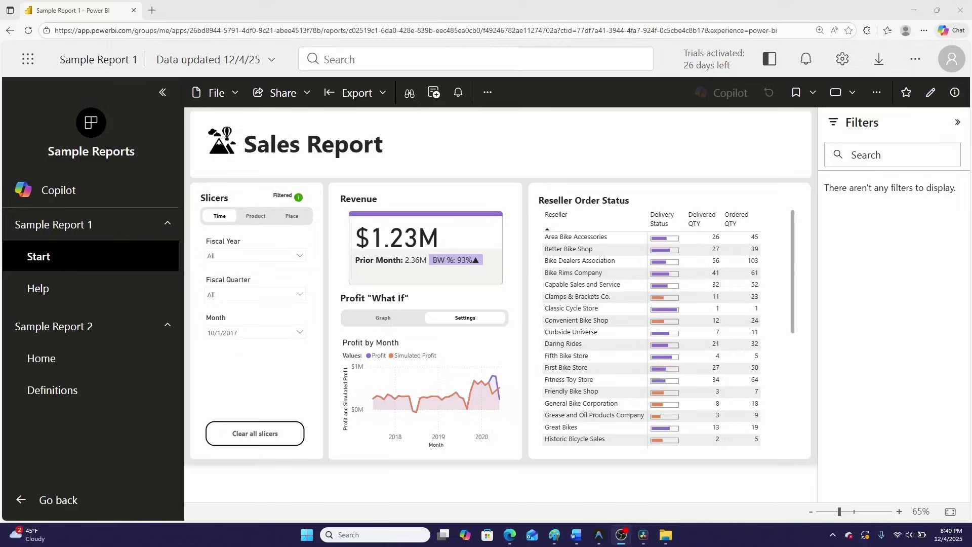
pyautogui.click(138, 296)
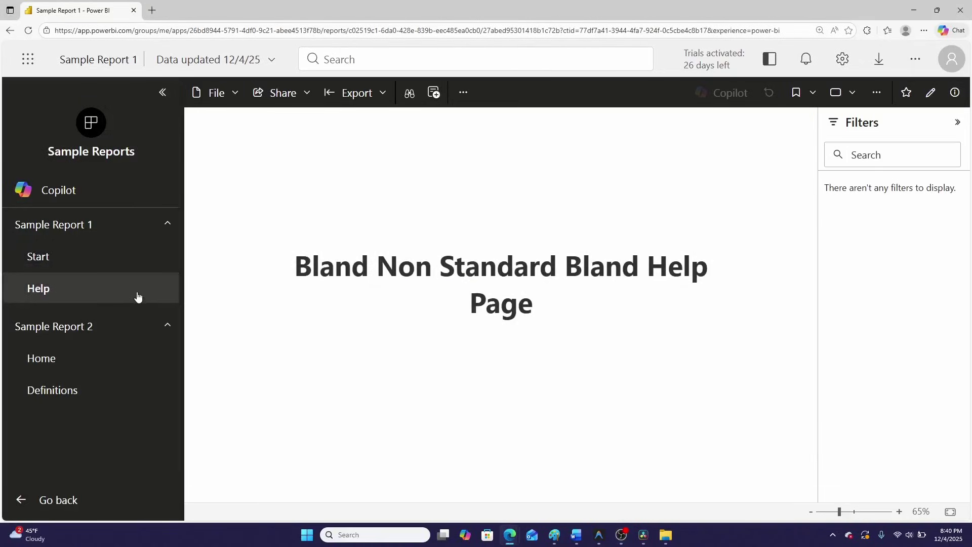
pyautogui.click(38, 401)
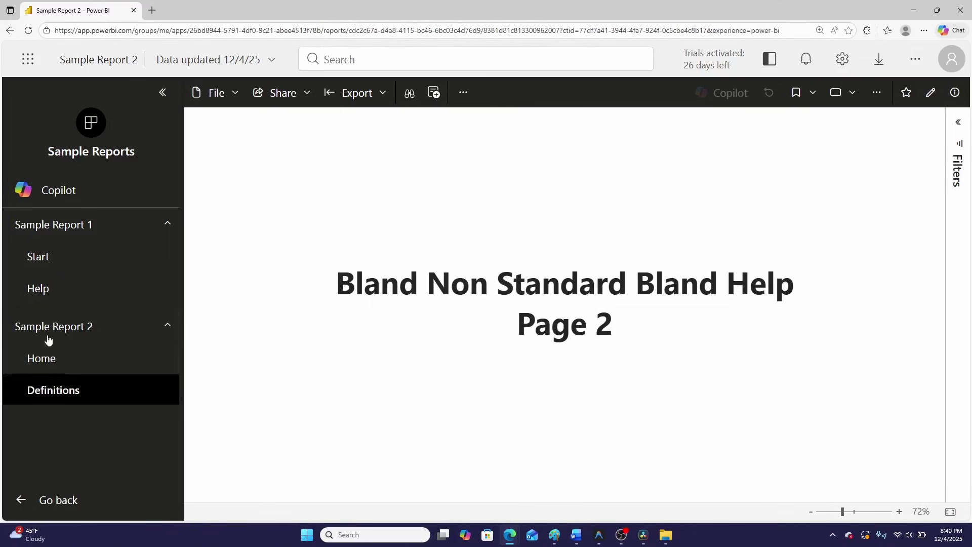
pyautogui.click(39, 300)
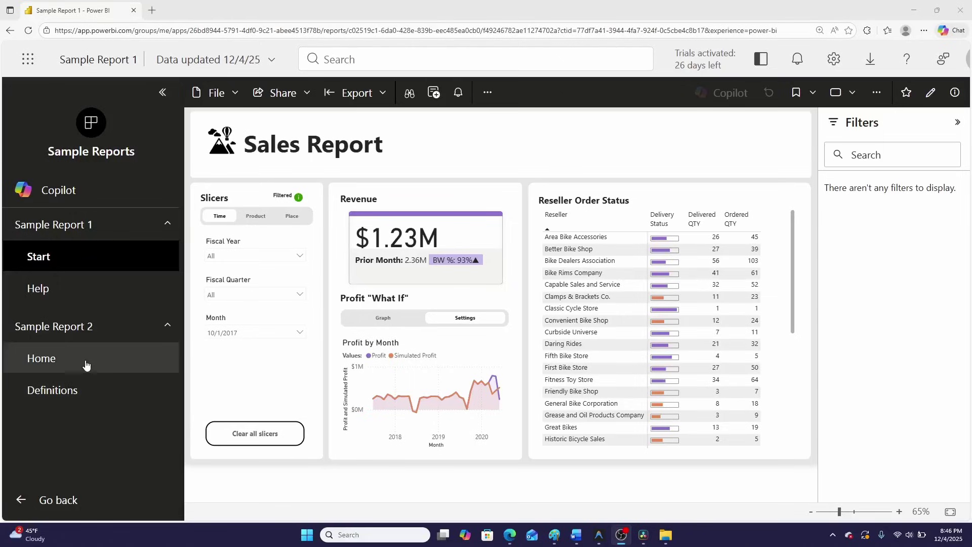
# Open the Home page of Sample Report 2 in the updated Sample Reports app
pyautogui.click(84, 362)
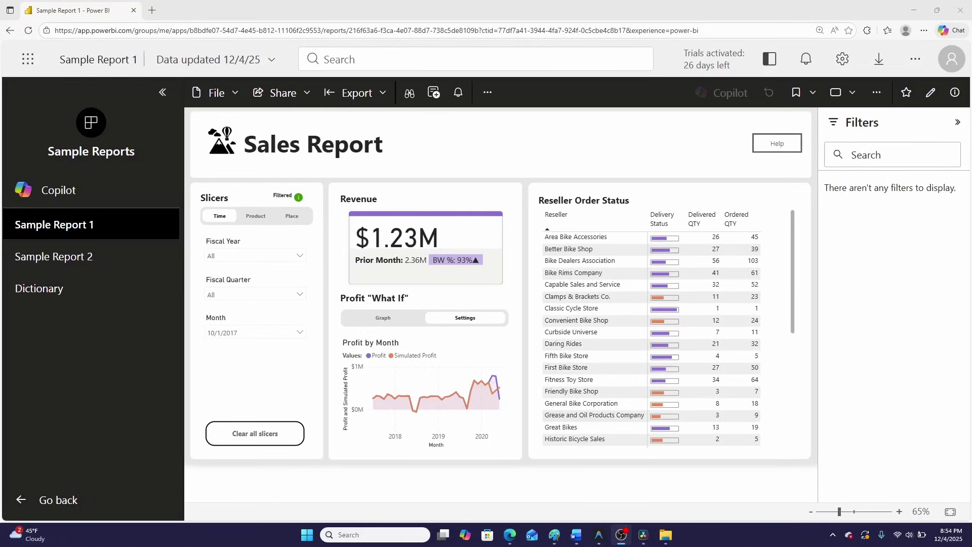
pyautogui.click(94, 303)
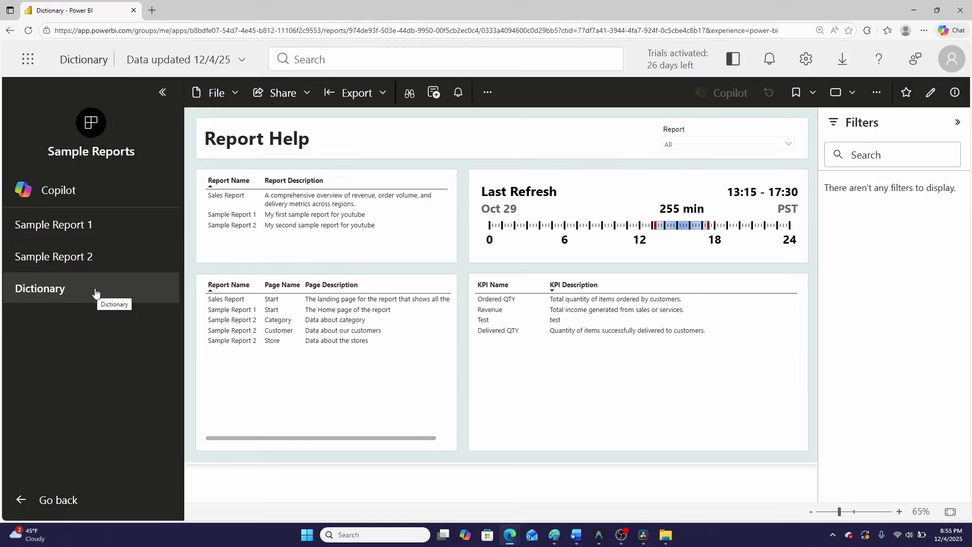
pyautogui.click(69, 236)
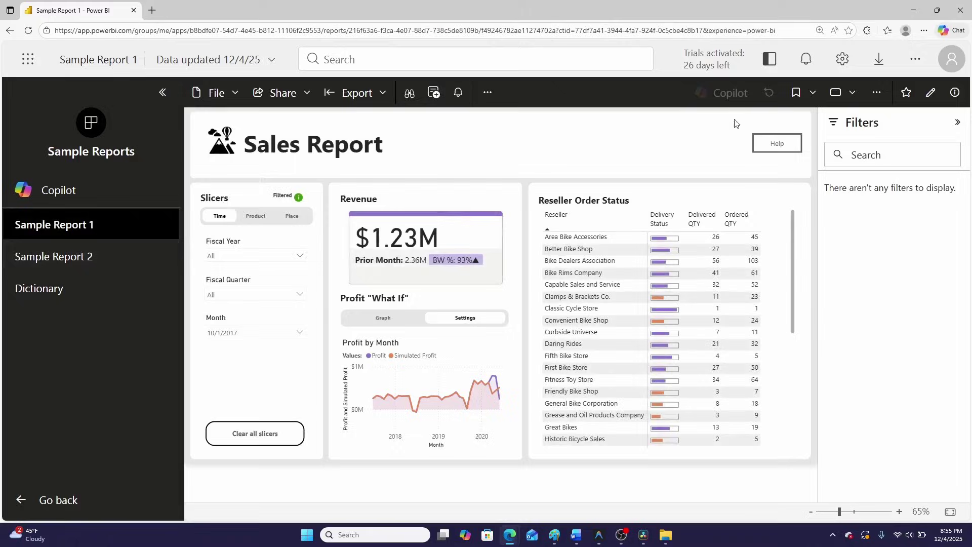
# Open the Sales Report's Help, bringing up the Dictionary report in a new tab
pyautogui.click(774, 147)
pyautogui.click(502, 258)
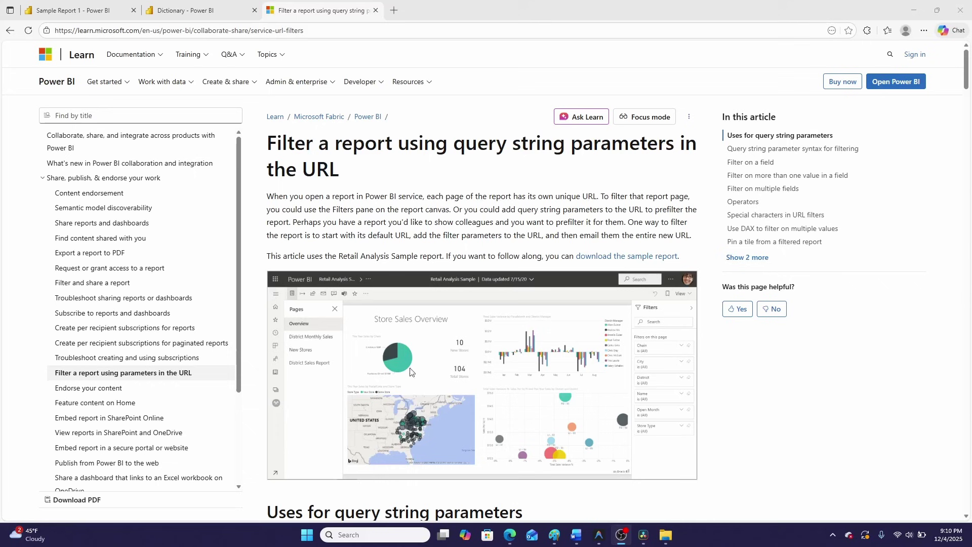
# Scroll the URL-filtering article to its query string syntax section, briefly checking the Sample Report 1 tab
pyautogui.scroll(-2, 471, 325)
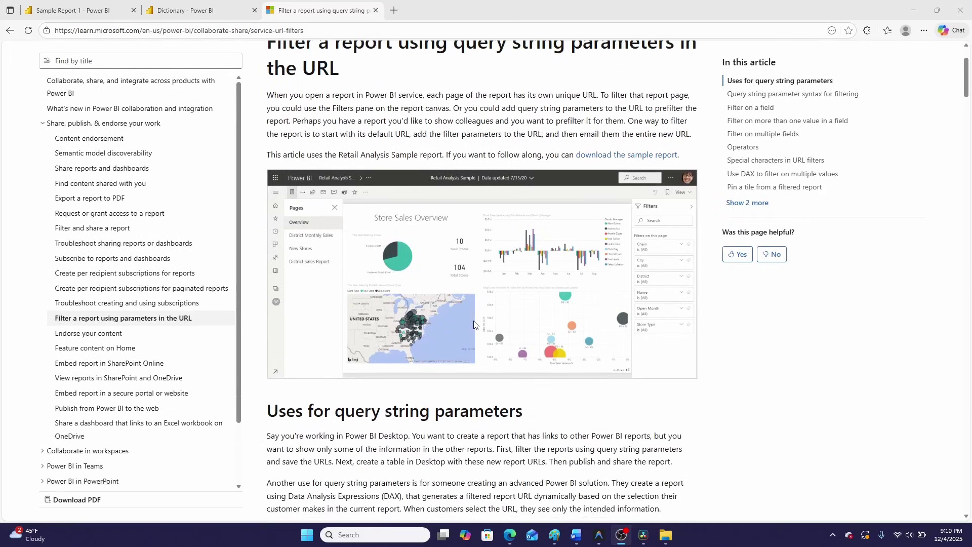
pyautogui.scroll(-1, 475, 324)
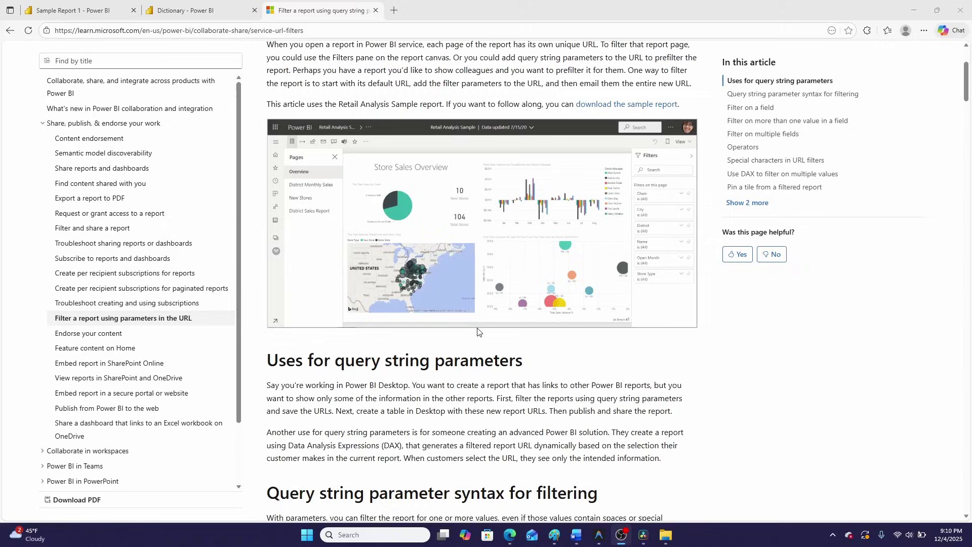
pyautogui.click(76, 10)
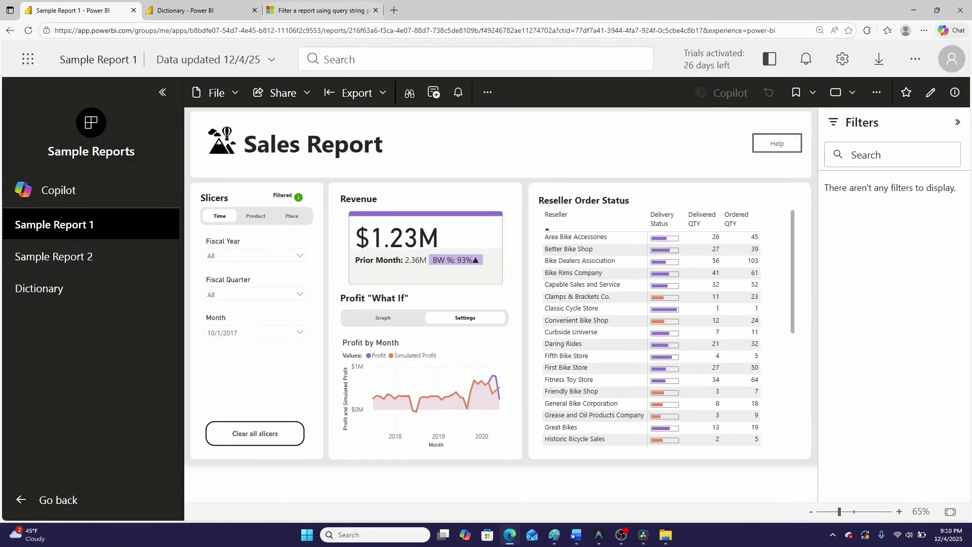
pyautogui.click(307, 11)
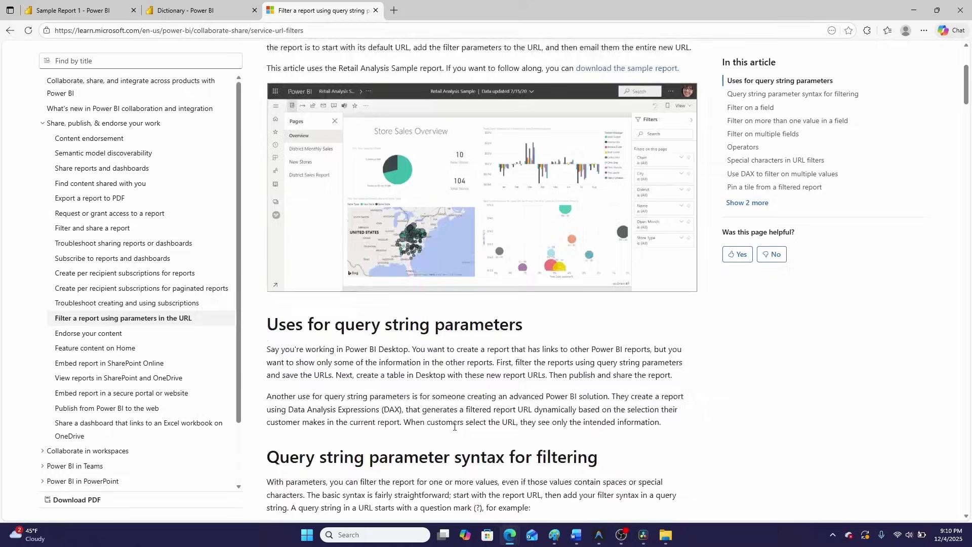
pyautogui.scroll(-7, 277, 186)
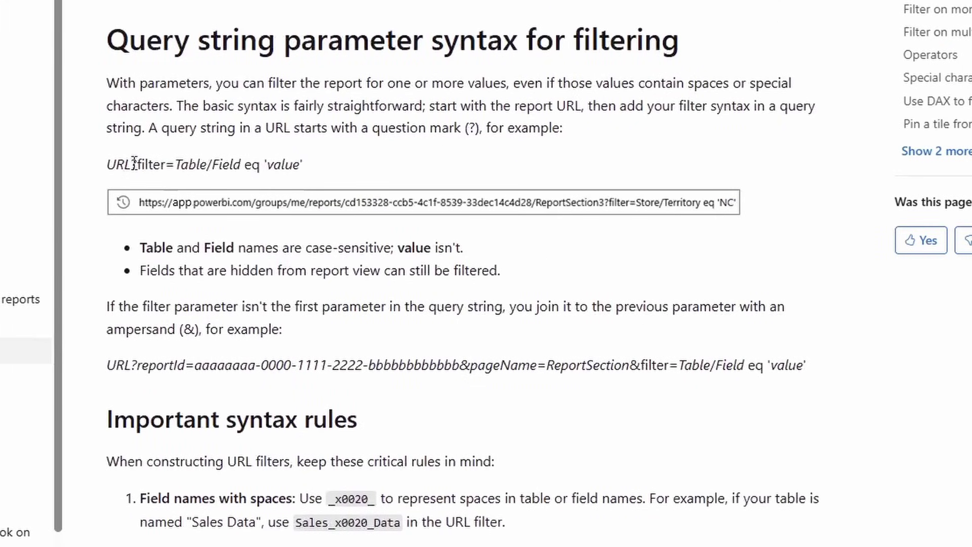
# Highlight the ?filter=Table/Field syntax, its comparison and the _x0020_ space code, then clear the highlight
pyautogui.moveTo(133, 163); pyautogui.dragTo(245, 163)
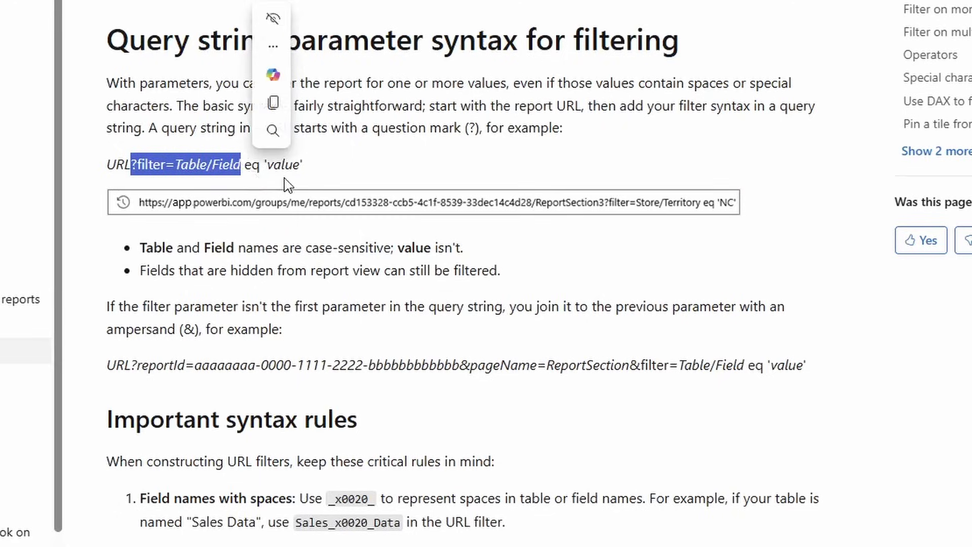
pyautogui.moveTo(251, 163); pyautogui.dragTo(289, 164)
pyautogui.scroll(-3, 546, 531)
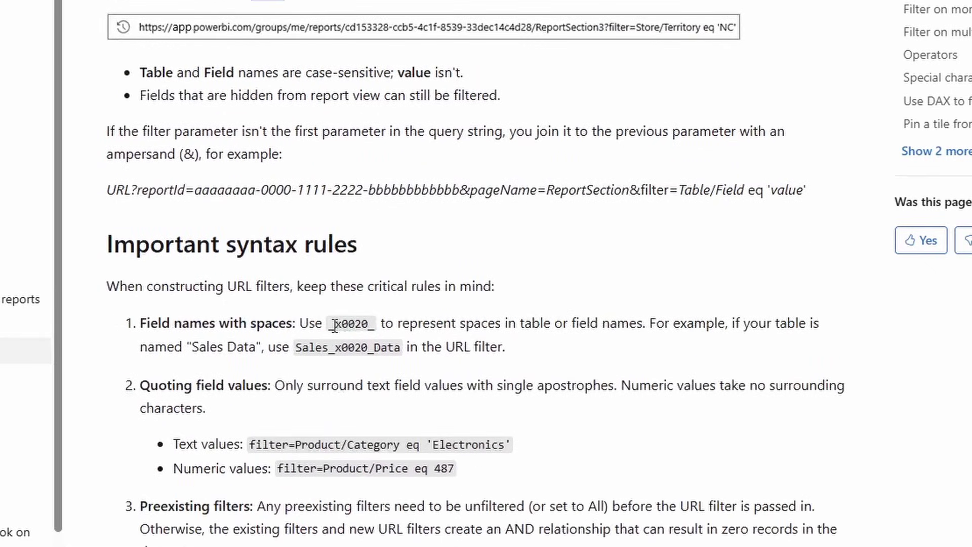
pyautogui.moveTo(331, 324); pyautogui.dragTo(377, 327)
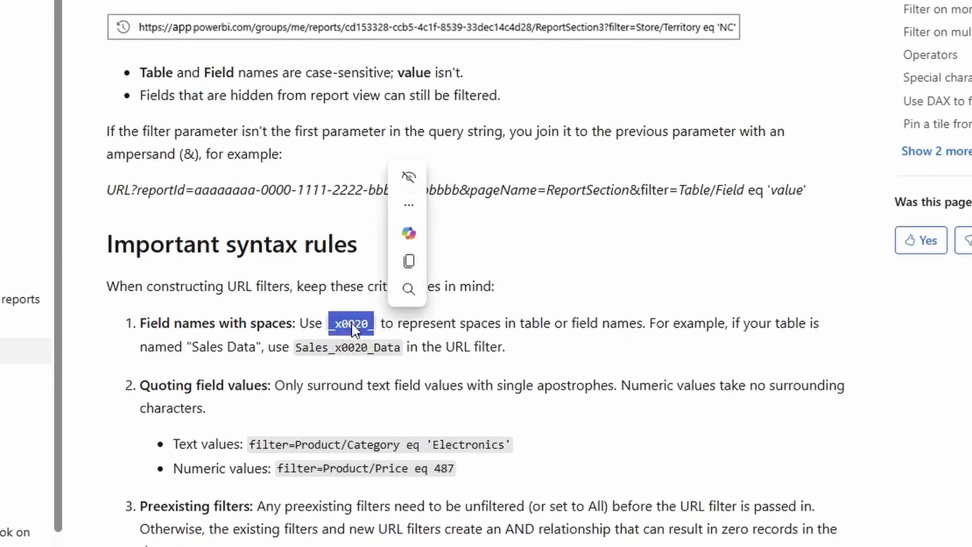
pyautogui.click(805, 379)
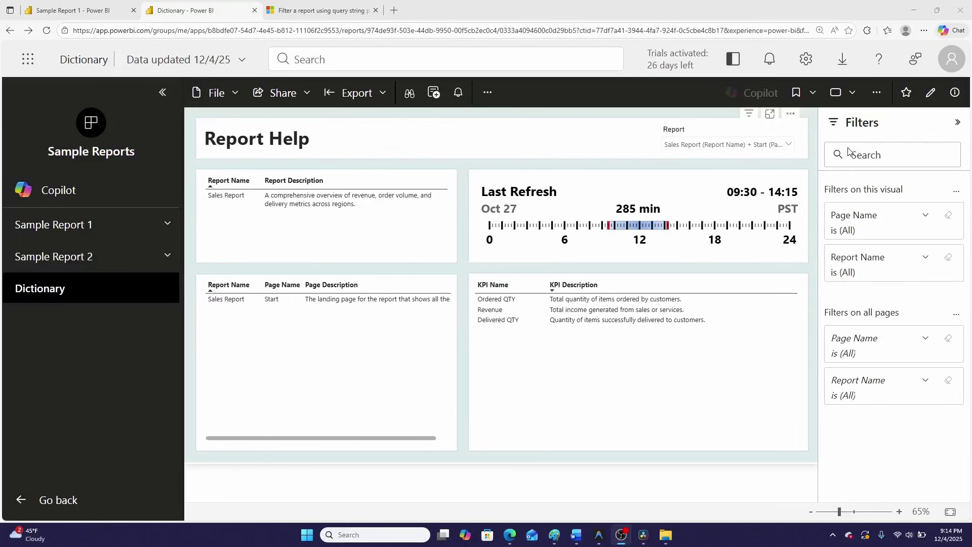
# Load Dictionary from a URL filtering Report Name to Sample Report 1 and Page Name to Category
pyautogui.click(695, 147)
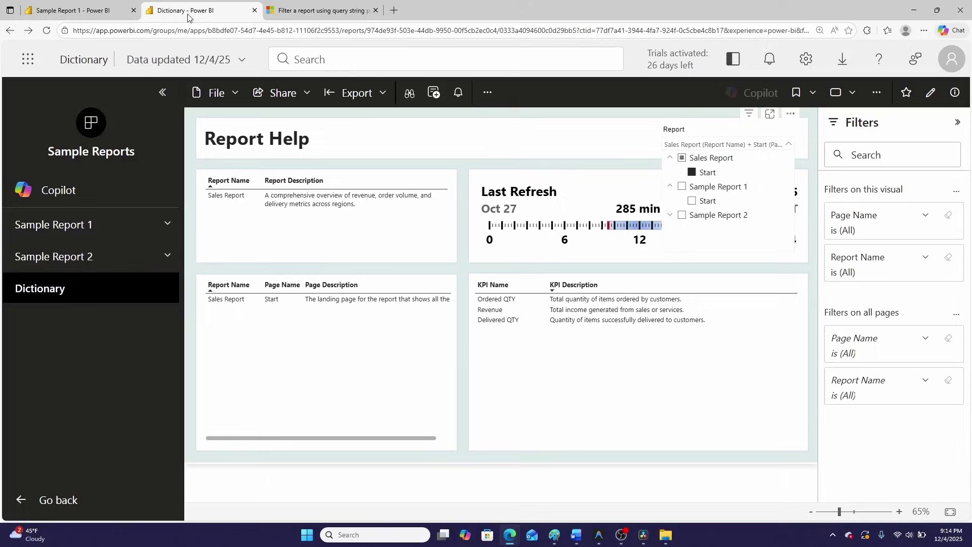
pyautogui.click(219, 30)
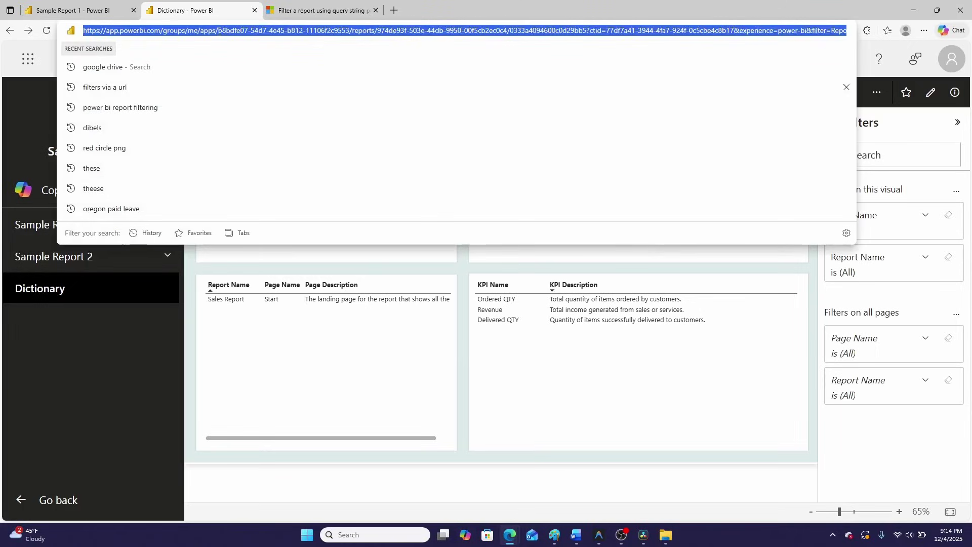
pyautogui.write("https://app.powerbi.com/groups/me/apps/b8bdfe07-54d7-4e45-b812-11106f2c9553/reports/974de93f-503e-44db-9950-00f5cb2ec0c4/0333a4094600c0d29bb5?ctid=77df7a41-3944-4fa7-924f-0c5cbe4c8b17&experience=power-bi&filter=Report_x0020_Dim/Report_x0020_Name eq 'Sample Report 1' and Page_x0020_Dim/Page_x0020_Name eq 'Category'")
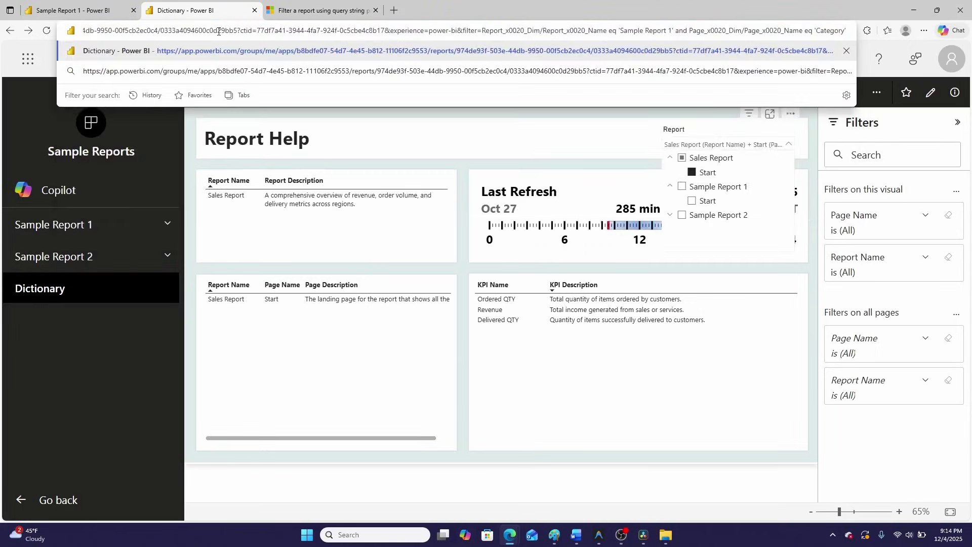
pyautogui.press('Return')
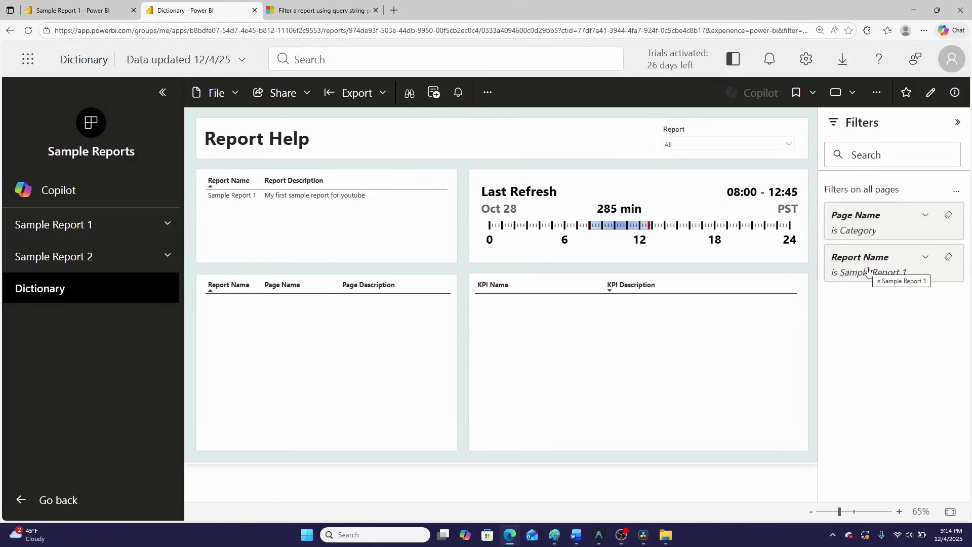
pyautogui.click(742, 145)
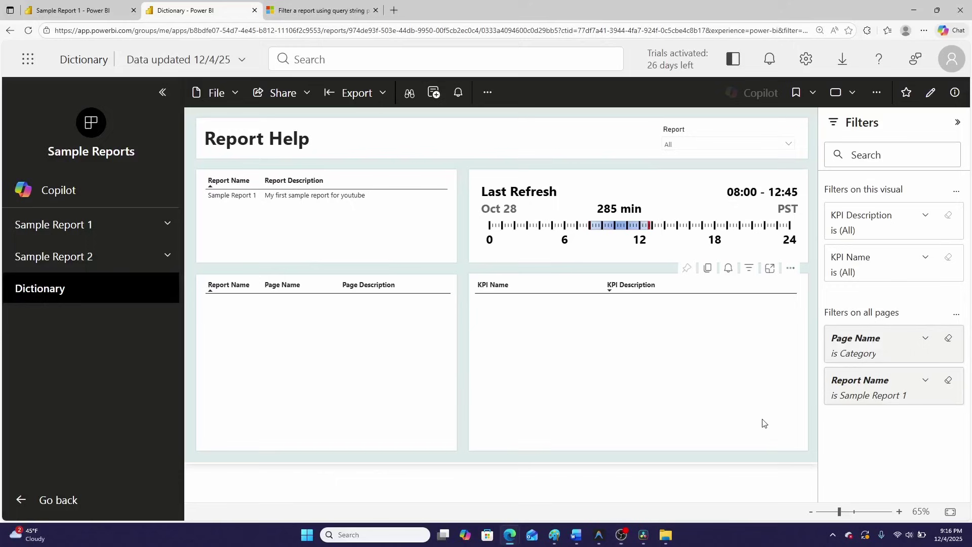
# Apply the Clear report bookmark to reset the Dictionary filters and collapse the bookmarks list
pyautogui.click(814, 93)
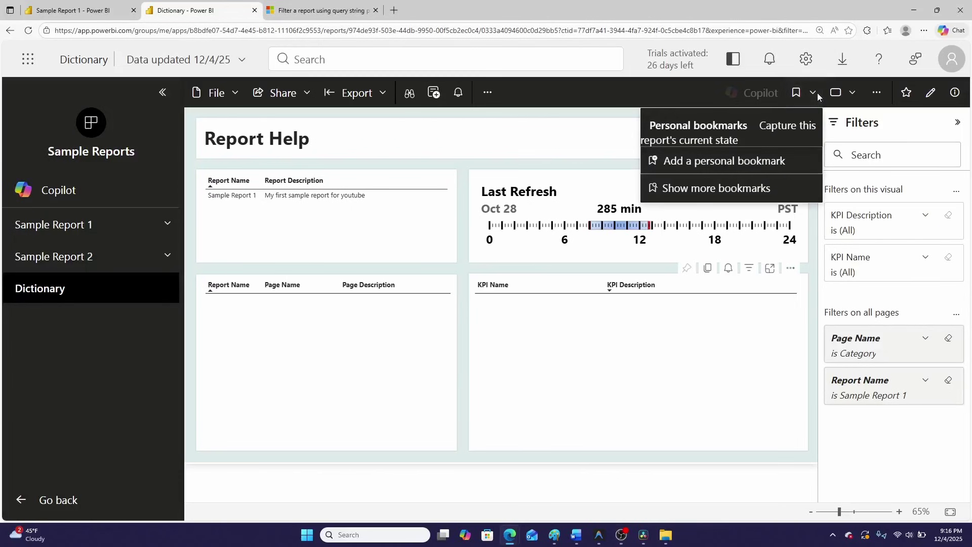
pyautogui.click(716, 188)
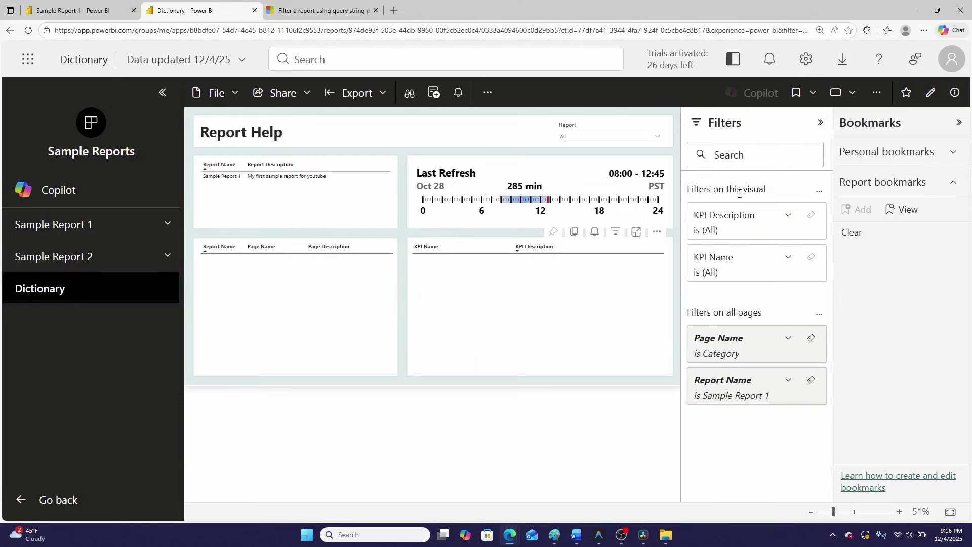
pyautogui.click(860, 235)
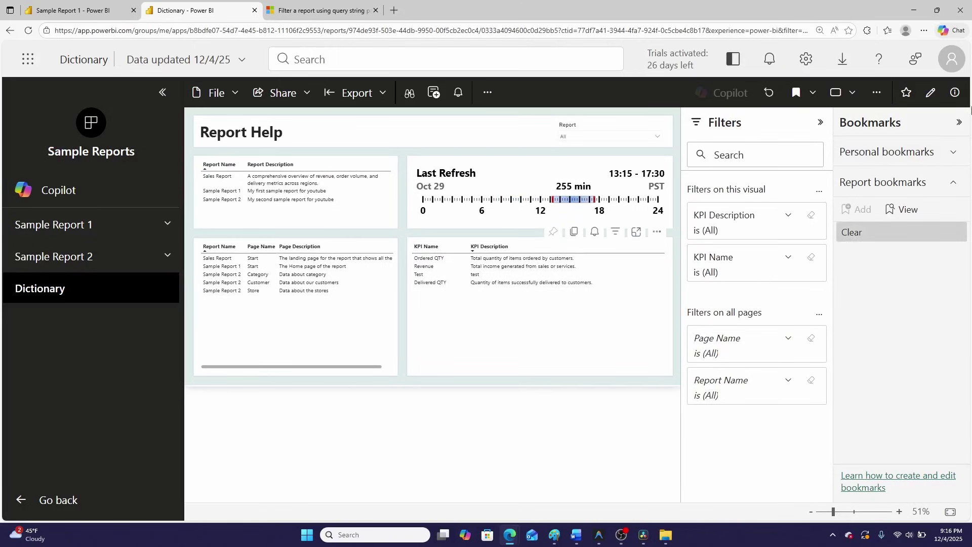
pyautogui.click(959, 123)
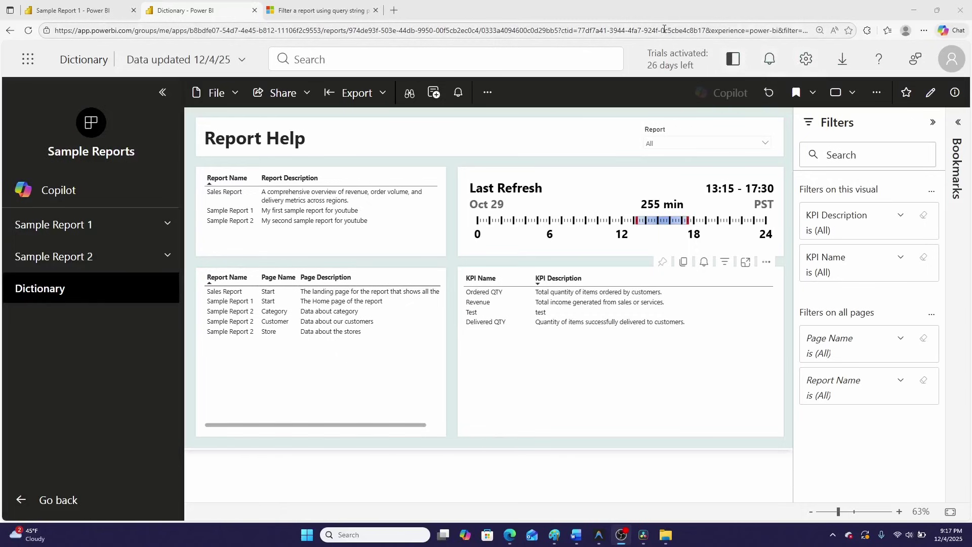
pyautogui.moveTo(663, 29); pyautogui.dragTo(950, 55)
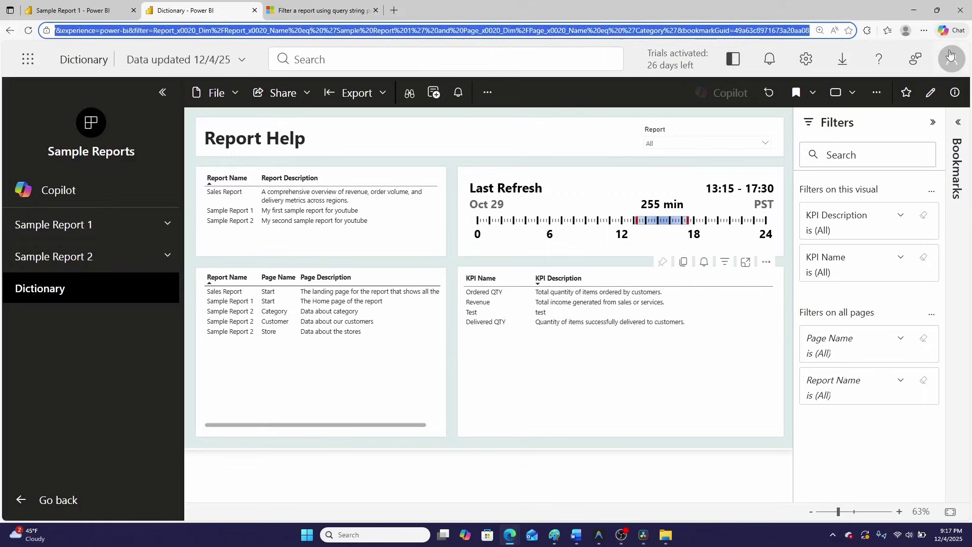
# Reopen Dictionary, reapply the Clear report bookmark, and select the bookmarkGuid parameter in the address
pyautogui.click(39, 295)
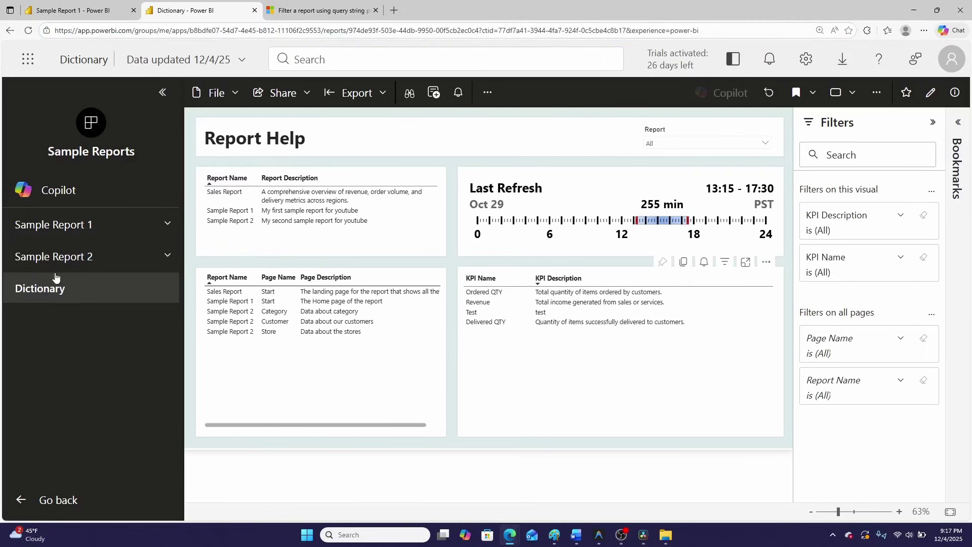
pyautogui.click(813, 93)
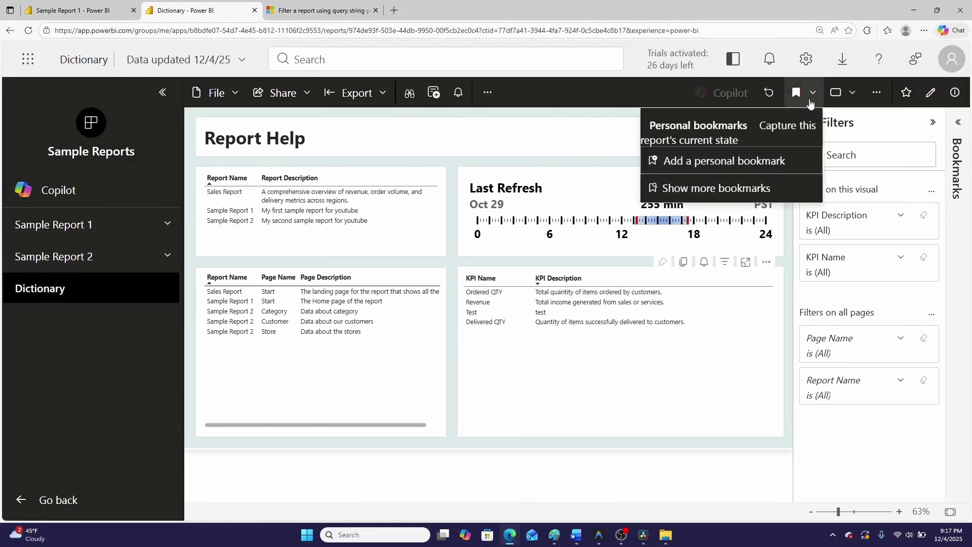
pyautogui.click(692, 189)
pyautogui.click(857, 235)
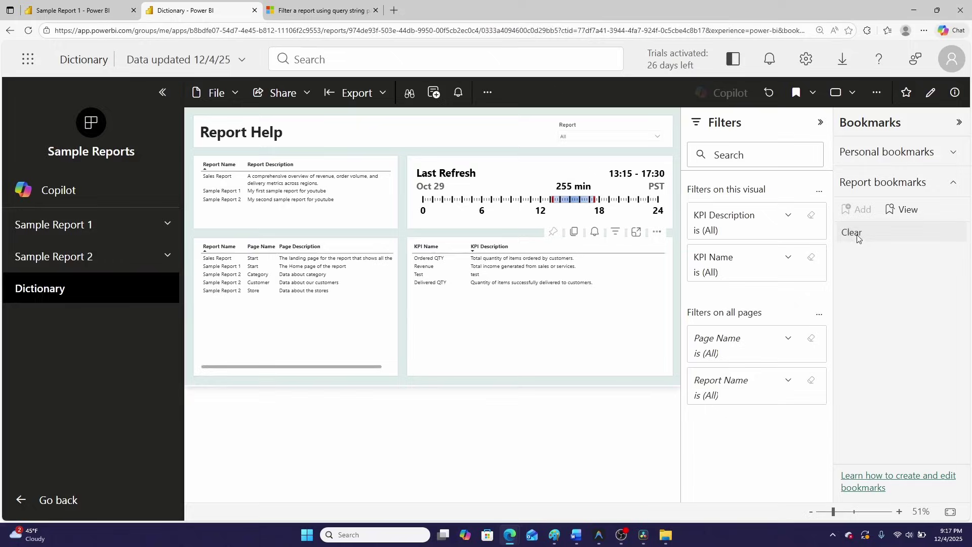
pyautogui.moveTo(719, 32); pyautogui.dragTo(810, 31)
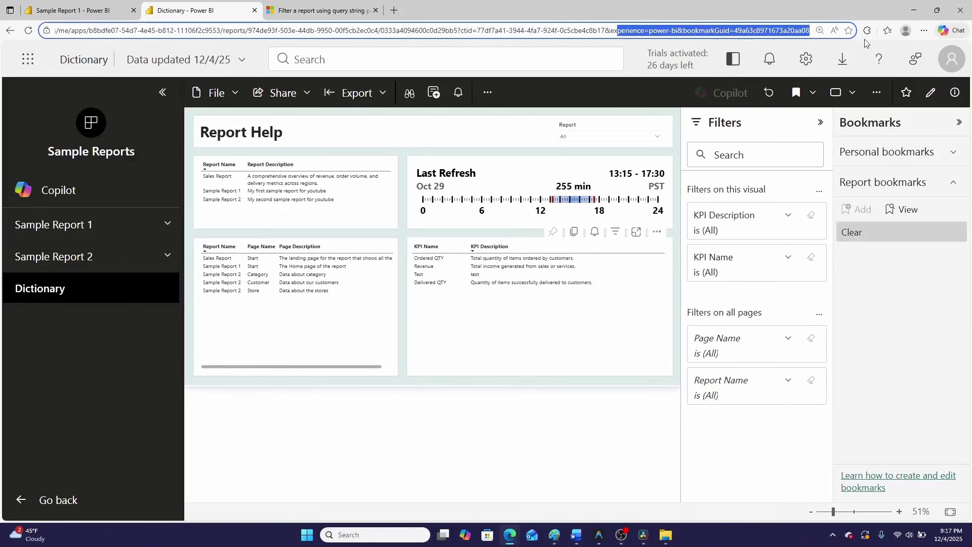
pyautogui.click(715, 30)
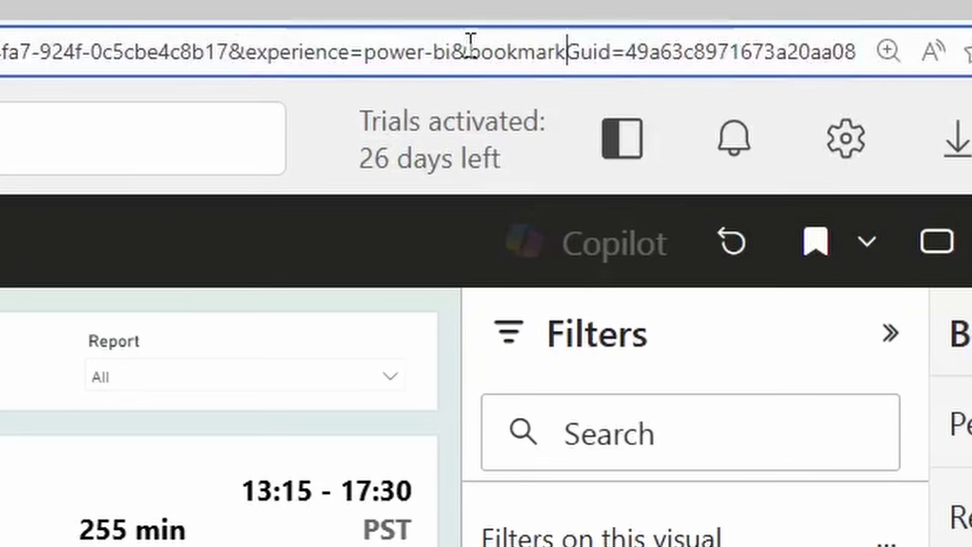
pyautogui.moveTo(470, 48); pyautogui.dragTo(855, 79)
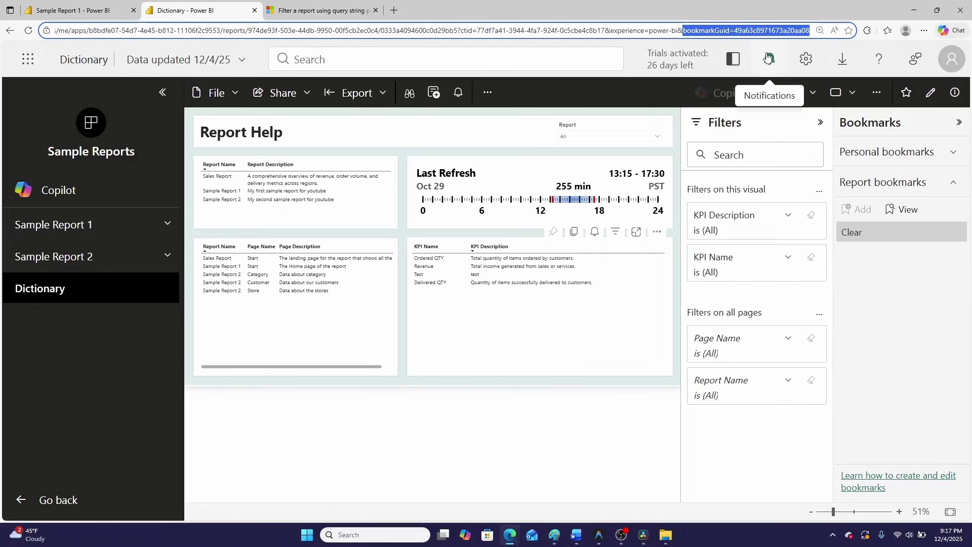
# Bring up the Web URL Format document in Word, maximized and scrolled down
pyautogui.moveTo(576, 534)
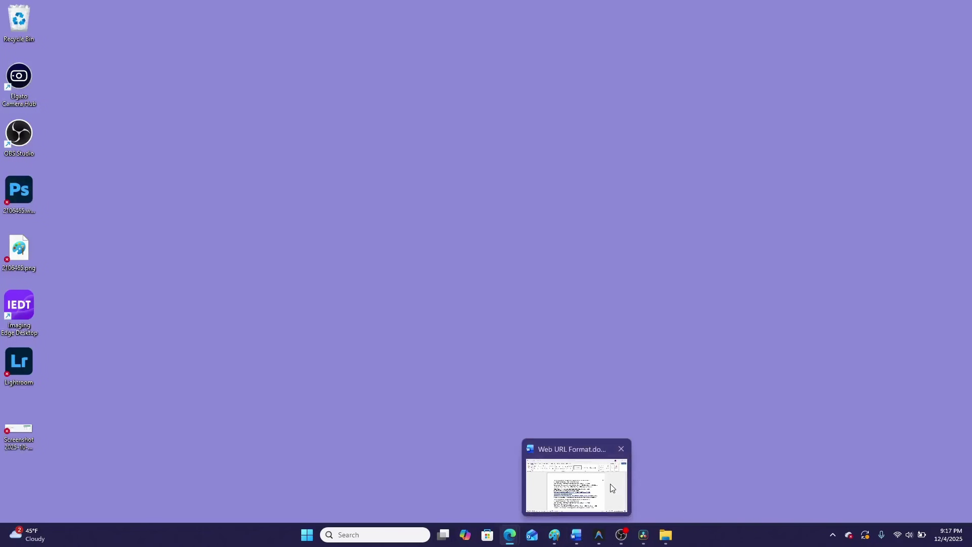
pyautogui.click(611, 488)
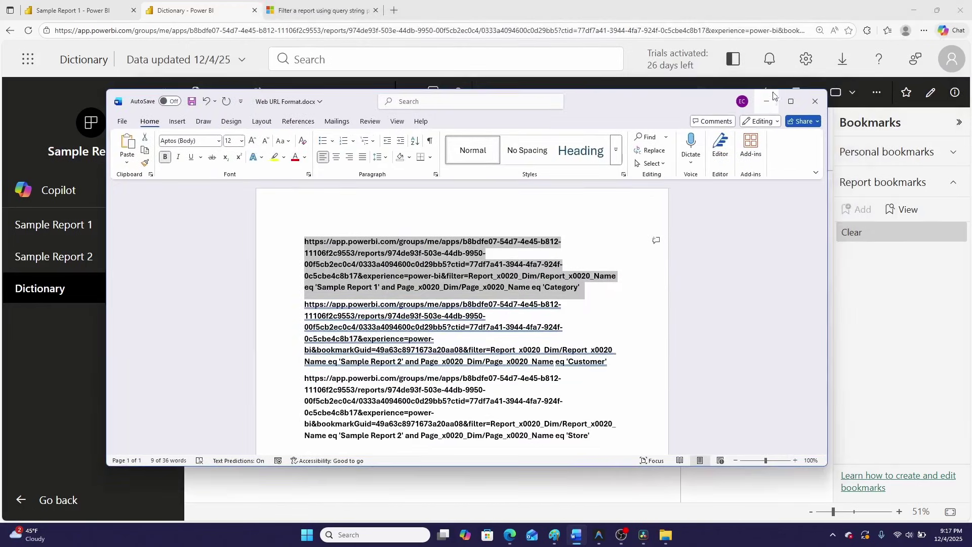
pyautogui.click(790, 103)
pyautogui.scroll(-3, 435, 355)
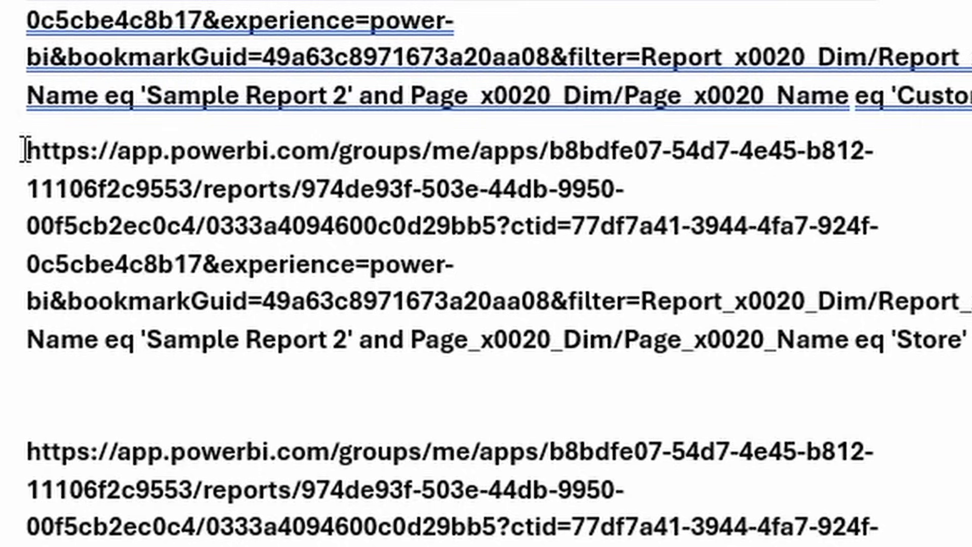
# Highlight the second URL's start, its bookmarkGuid parameter and its &filter portion
pyautogui.moveTo(322, 157); pyautogui.dragTo(56, 303)
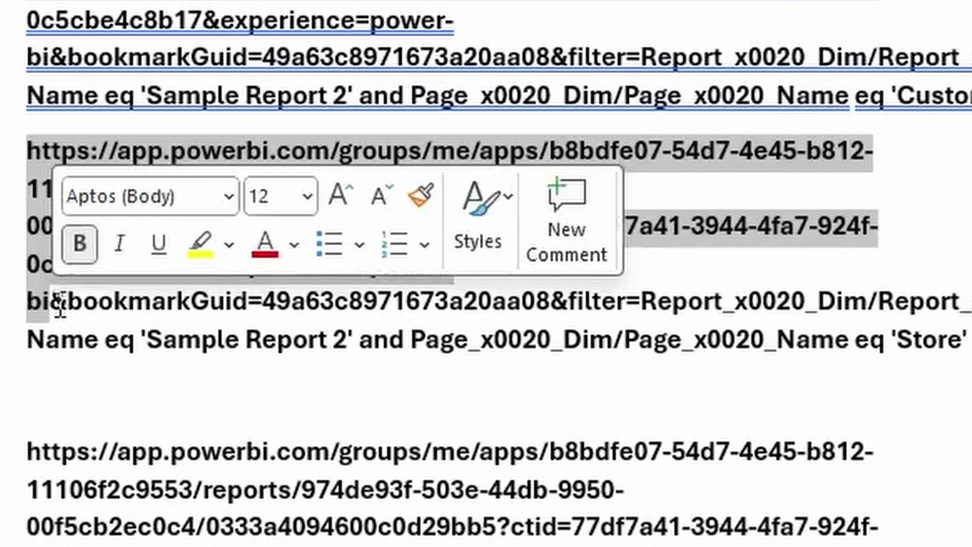
pyautogui.moveTo(58, 304); pyautogui.dragTo(555, 305)
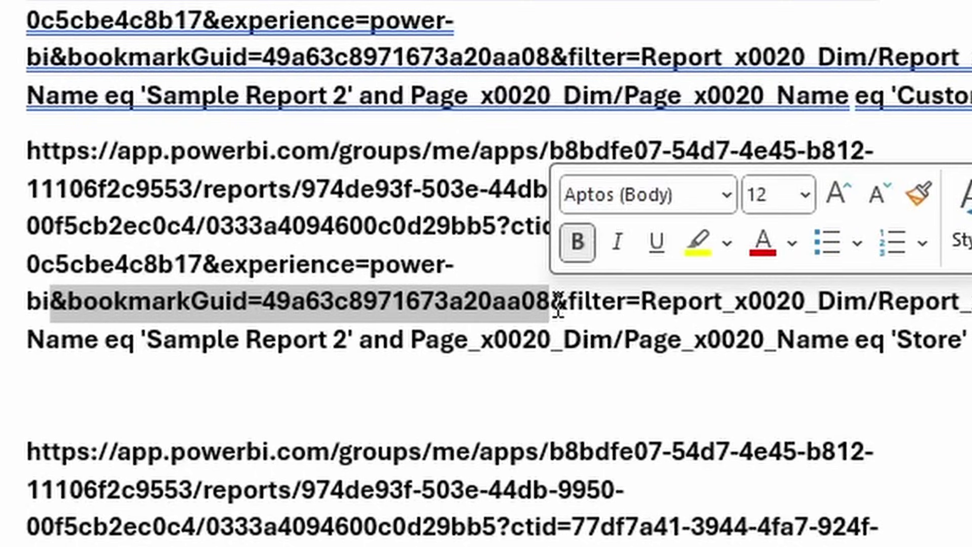
pyautogui.moveTo(552, 304); pyautogui.dragTo(967, 364)
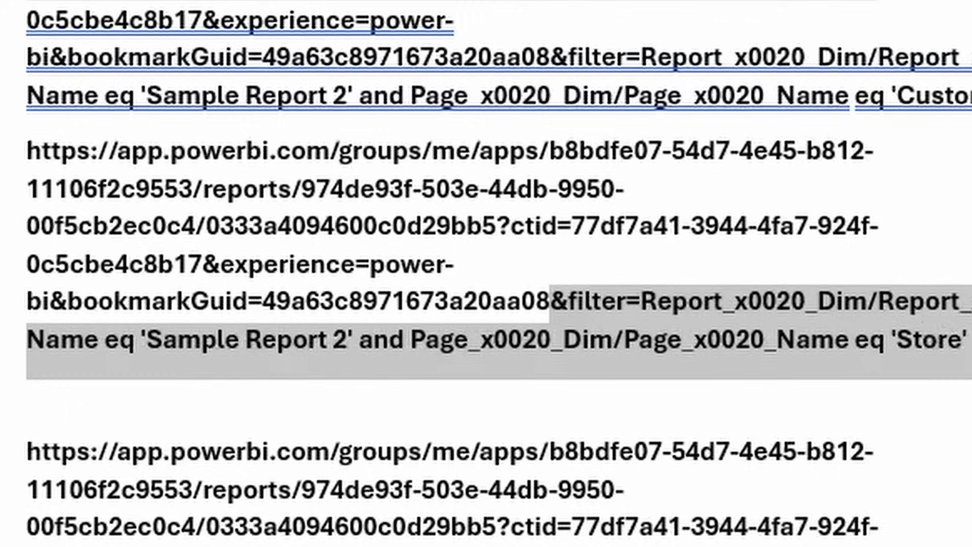
pyautogui.click(890, 290)
pyautogui.moveTo(642, 301); pyautogui.dragTo(357, 344)
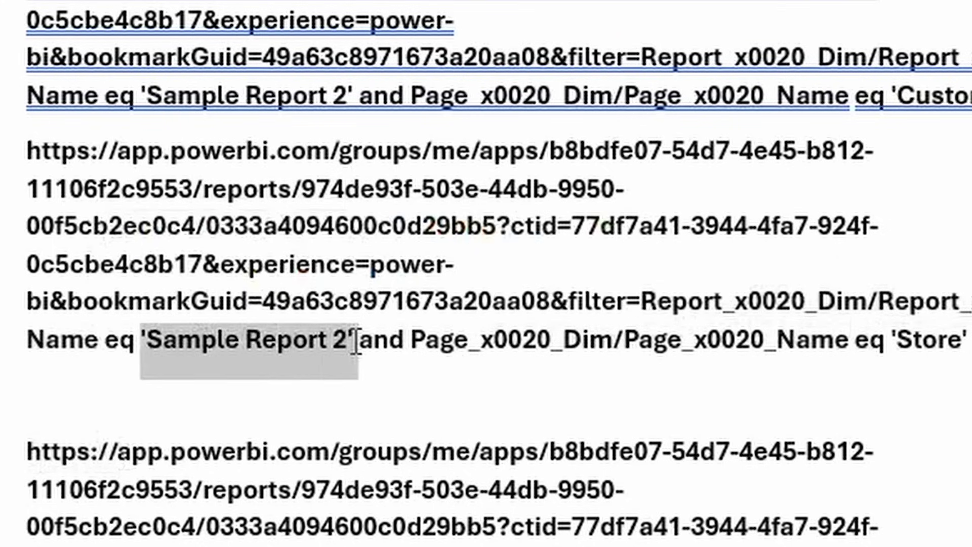
pyautogui.click(427, 343)
pyautogui.moveTo(521, 349); pyautogui.dragTo(859, 349)
pyautogui.click(896, 339)
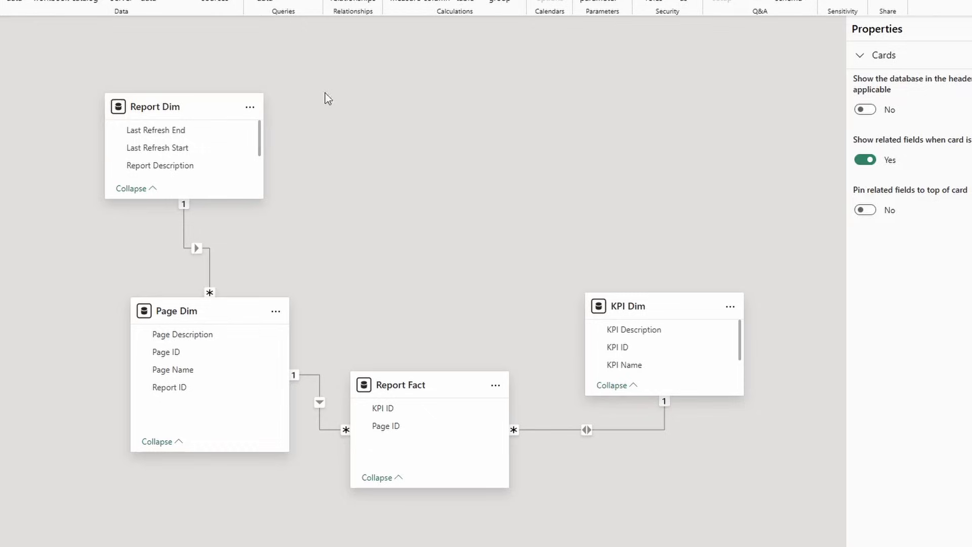
# Move Report Dim to the diagram's top-left and stretch it to show all its fields
pyautogui.moveTo(161, 107); pyautogui.dragTo(56, 93)
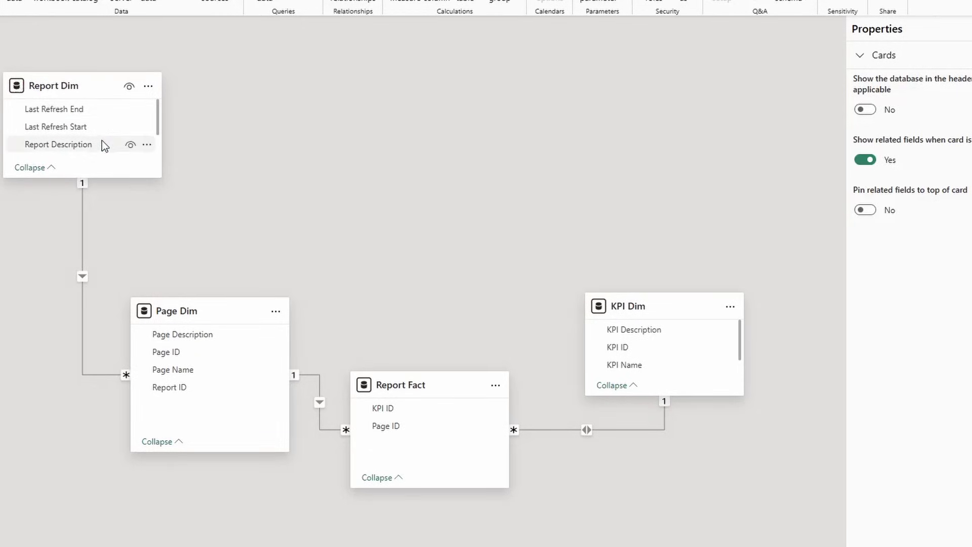
pyautogui.moveTo(107, 71); pyautogui.dragTo(107, 65)
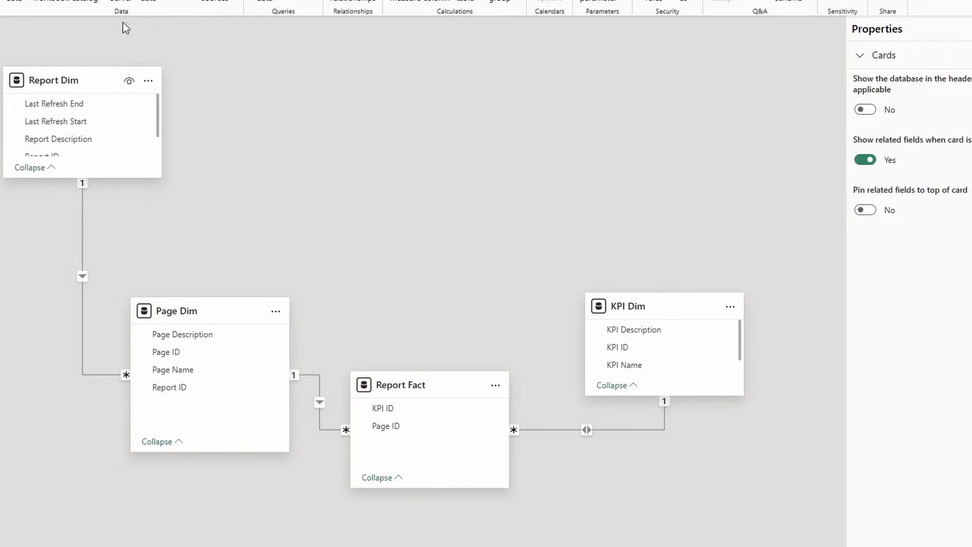
pyautogui.moveTo(107, 177); pyautogui.dragTo(101, 224)
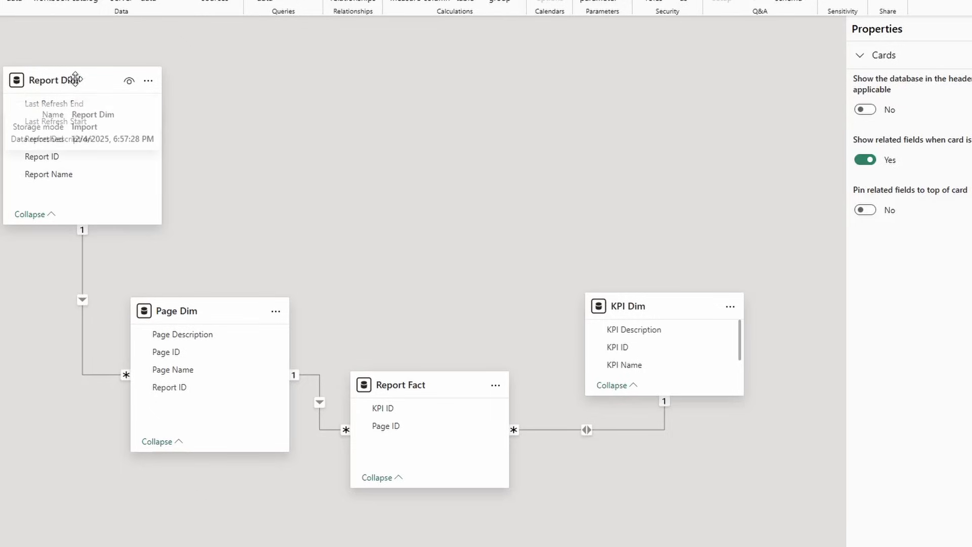
# Inspect the Page Dim to Report Dim relationship on Report ID: many to one, active, single direction
pyautogui.click(193, 307)
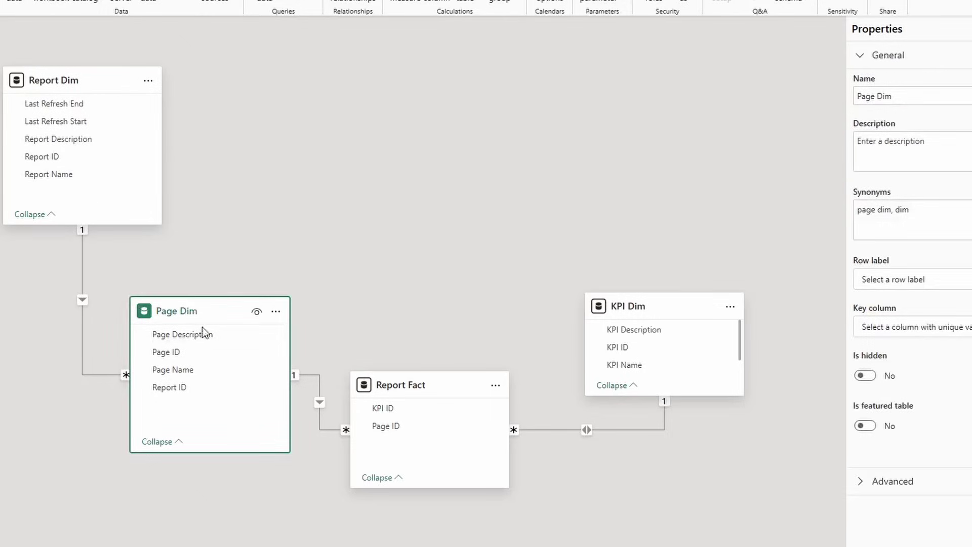
pyautogui.click(158, 390)
pyautogui.click(105, 375)
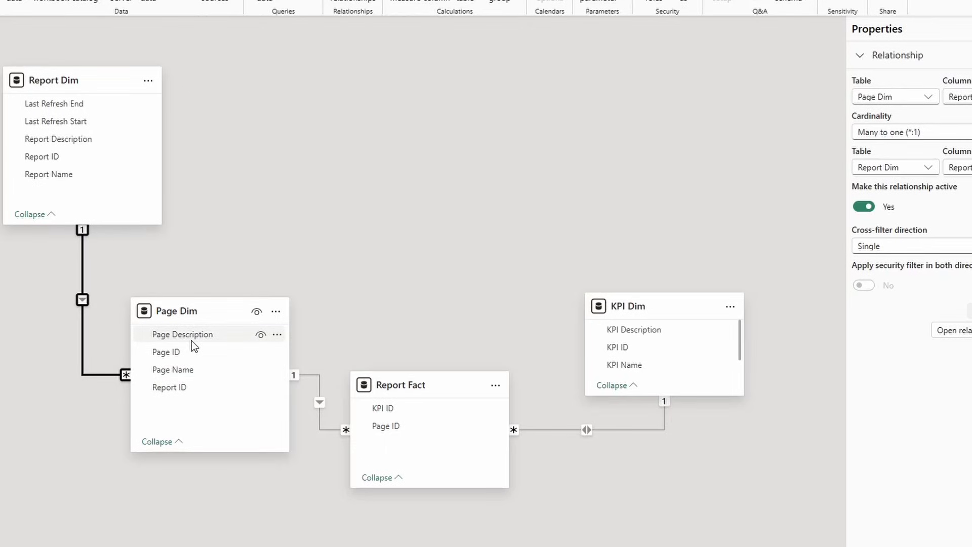
# Reposition Page Dim, KPI Dim and Report Fact, checking the Page Dim–Report Fact relationship
pyautogui.moveTo(201, 312); pyautogui.dragTo(179, 332)
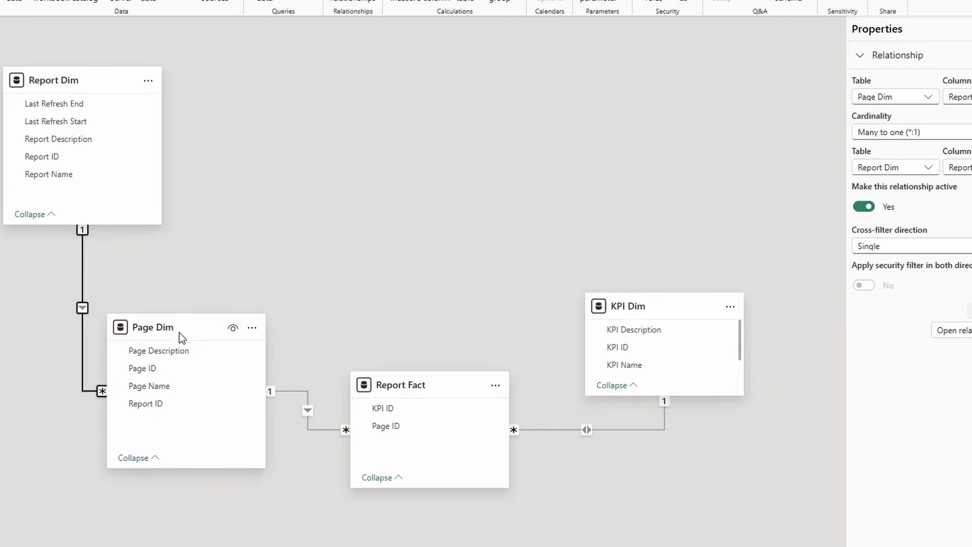
pyautogui.click(308, 424)
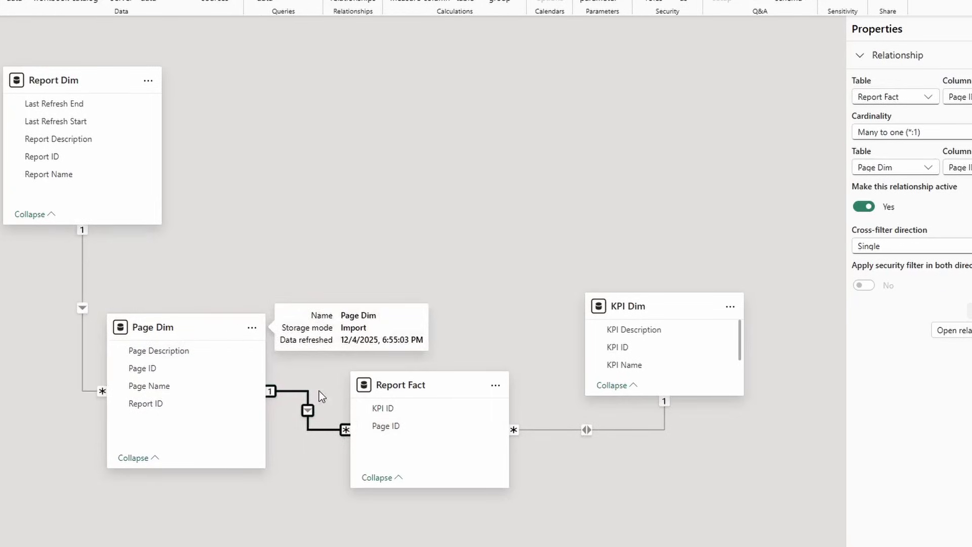
pyautogui.moveTo(150, 324); pyautogui.dragTo(158, 302)
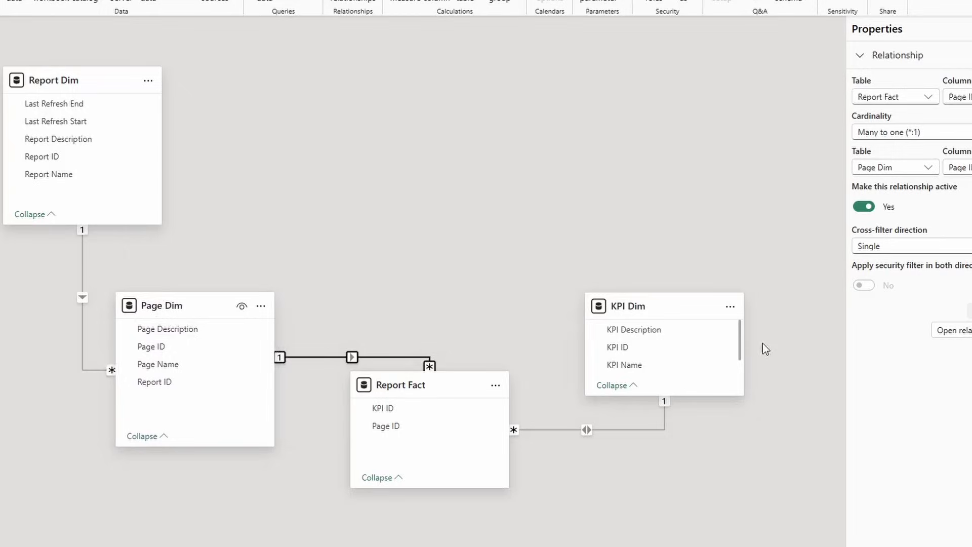
pyautogui.moveTo(676, 305); pyautogui.dragTo(675, 290)
pyautogui.moveTo(430, 383); pyautogui.dragTo(442, 372)
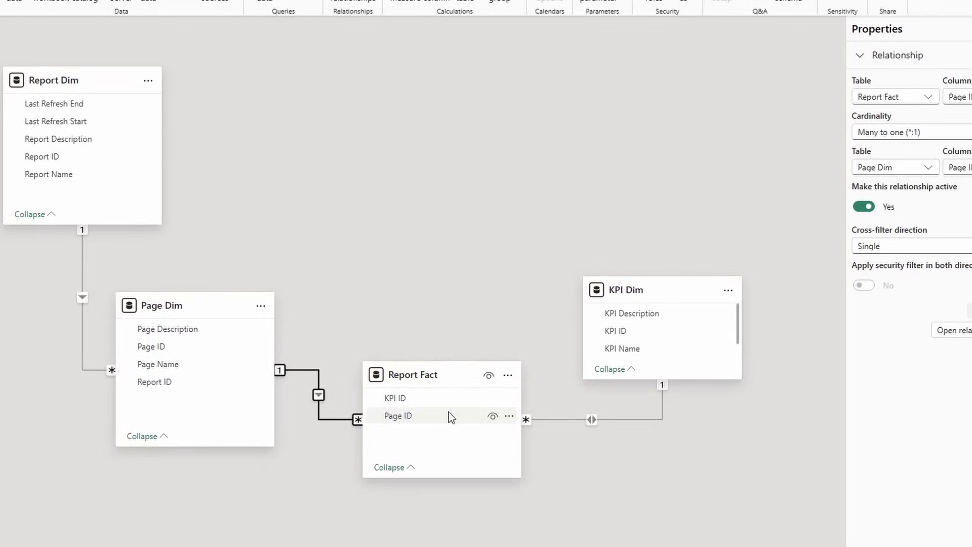
# Move KPI Dim above Report Fact and enlarge it to reveal SVG Linear Timeline 2
pyautogui.click(408, 398)
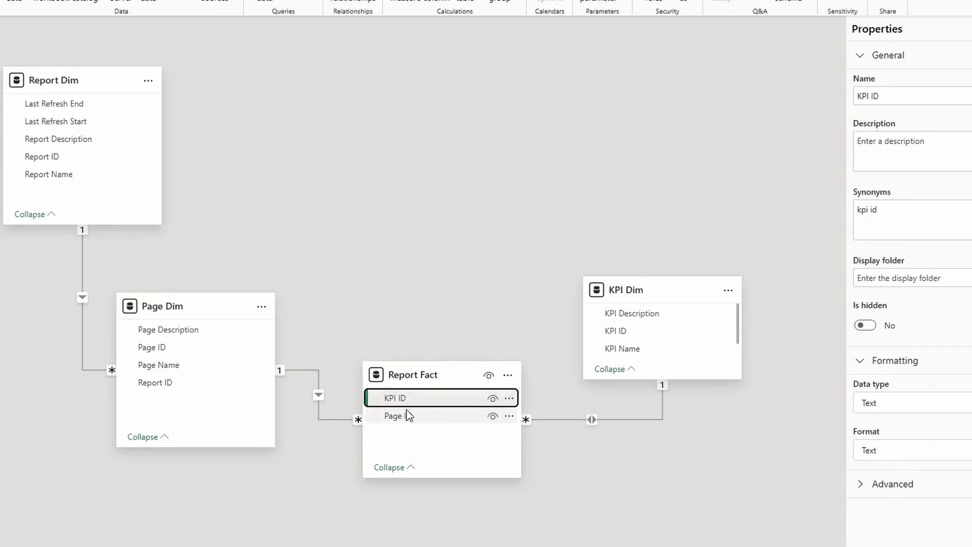
pyautogui.moveTo(648, 301); pyautogui.dragTo(645, 184)
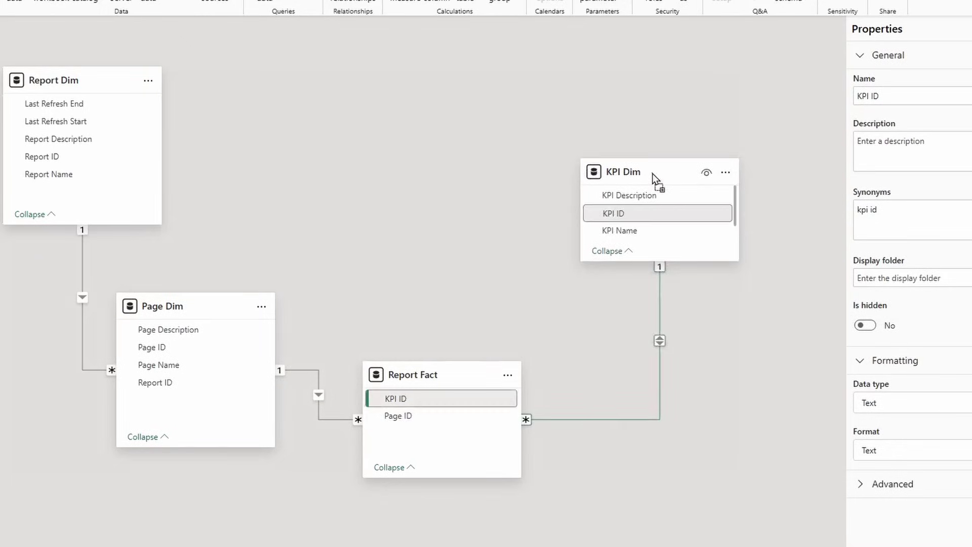
pyautogui.moveTo(671, 261); pyautogui.dragTo(670, 298)
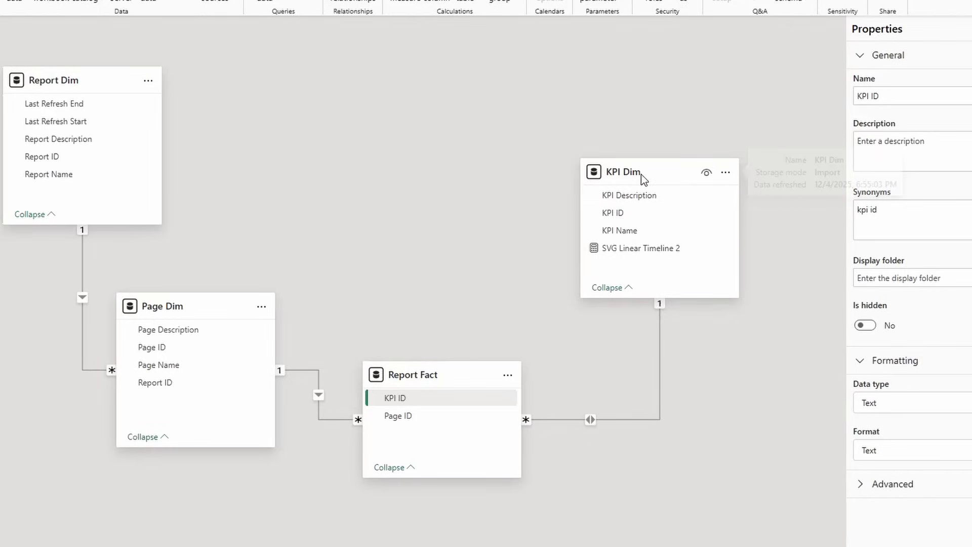
pyautogui.moveTo(636, 173); pyautogui.dragTo(610, 186)
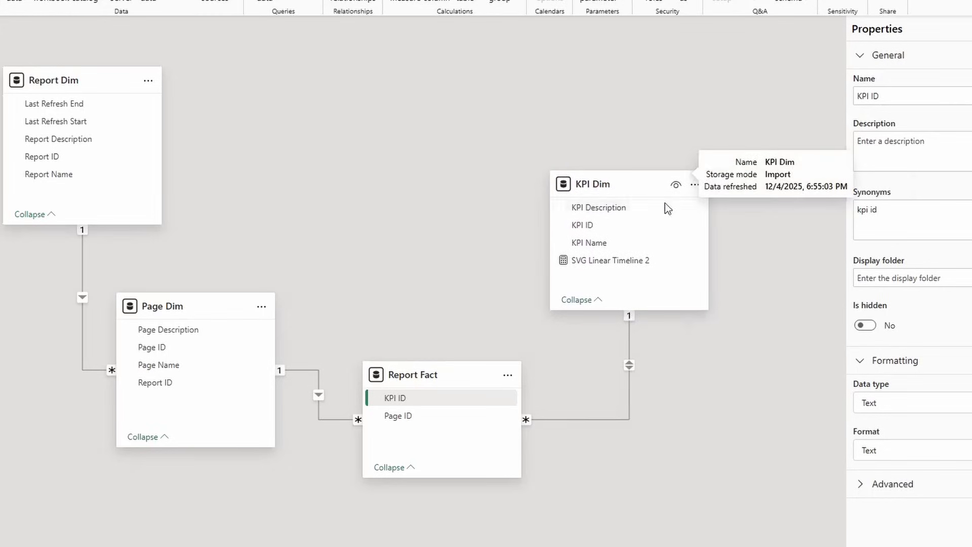